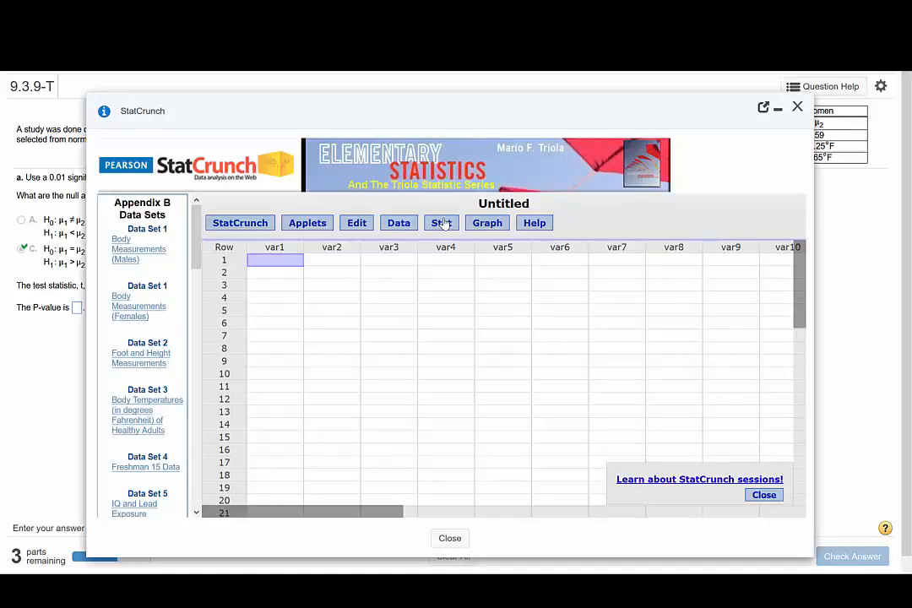
- Start a two-sample T procedure from summary data and enter sample 1's mean 97.77, standard deviation .97 and size 11
{"action": "left_click", "coordinate": [444, 222]}
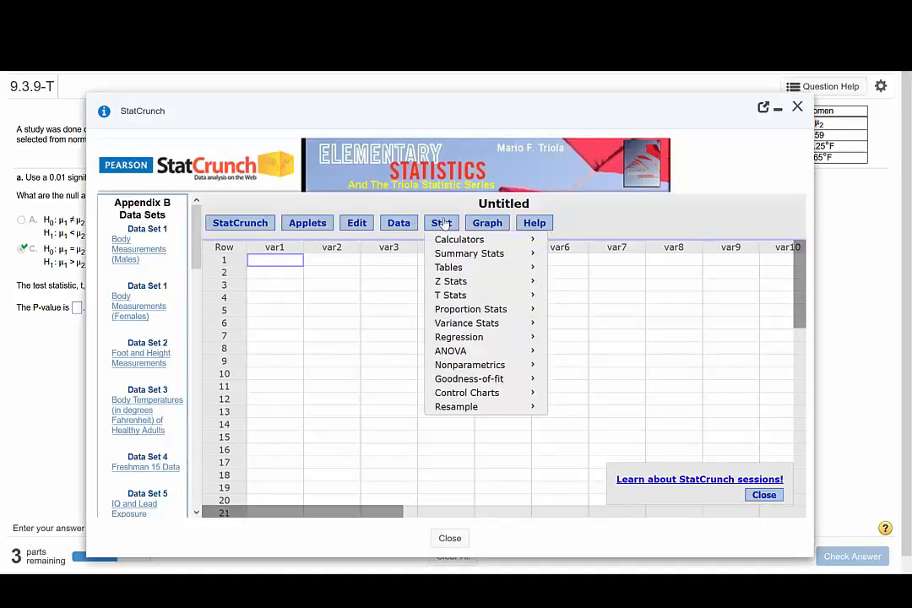
{"action": "mouse_move", "coordinate": [473, 296]}
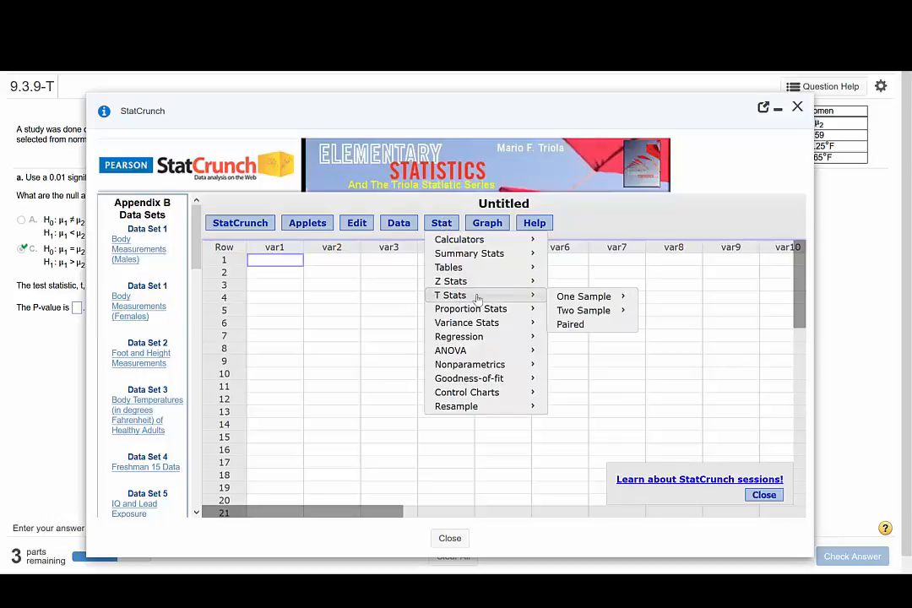
{"action": "mouse_move", "coordinate": [612, 310]}
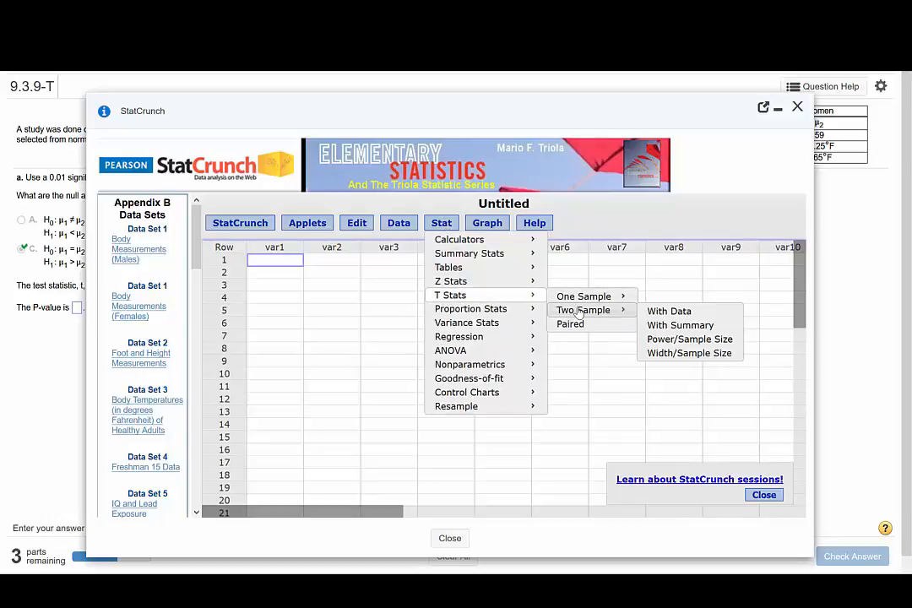
{"action": "left_click", "coordinate": [679, 325]}
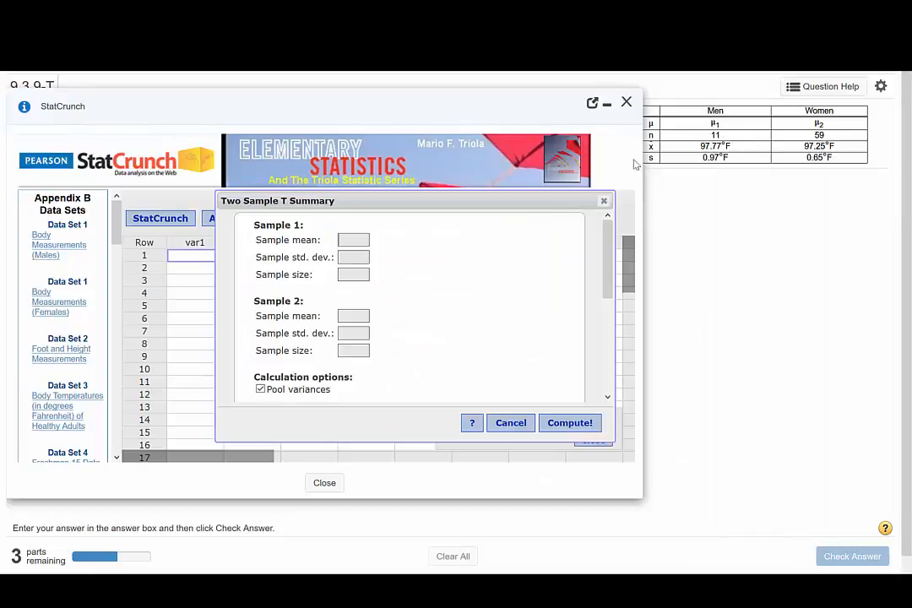
{"action": "left_click", "coordinate": [354, 240]}
{"action": "type", "text": "97.77"}
{"action": "key", "text": "Tab"}
{"action": "type", "text": ".97"}
{"action": "key", "text": "Tab"}
{"action": "type", "text": "11"}
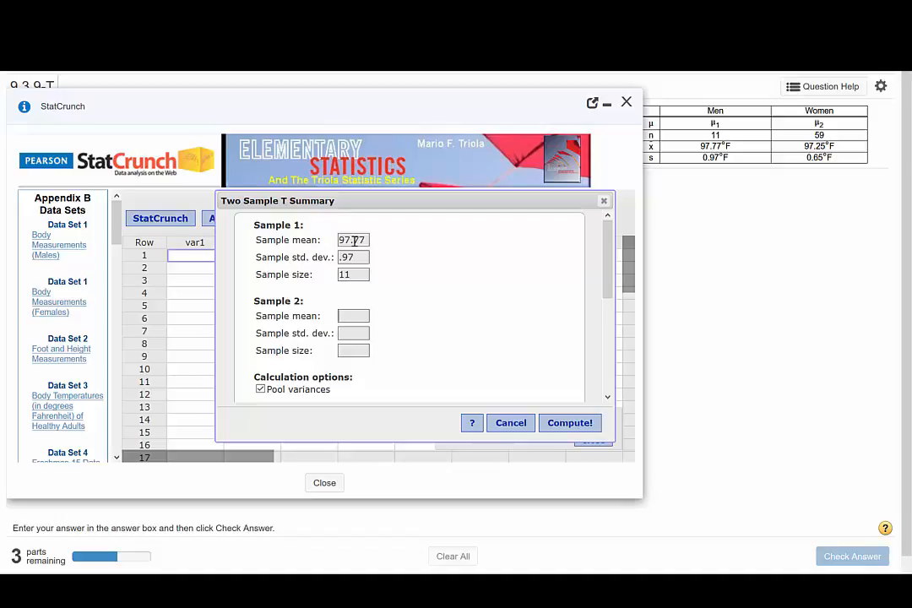
- Enter sample 2's summary values for the women: mean 97.25, standard deviation .65 and size 59
{"action": "key", "text": "Tab"}
{"action": "type", "text": "97.25"}
{"action": "key", "text": "Tab"}
{"action": "type", "text": ".65"}
{"action": "key", "text": "Tab"}
{"action": "type", "text": "59"}
- Turn off pooled variances, set the alternative hypothesis to μ1 − μ2 > 0, and compute the hypothesis test
{"action": "scroll", "coordinate": [425, 328], "scroll_direction": "down", "scroll_amount": 1}
{"action": "scroll", "coordinate": [426, 328], "scroll_direction": "down", "scroll_amount": 3}
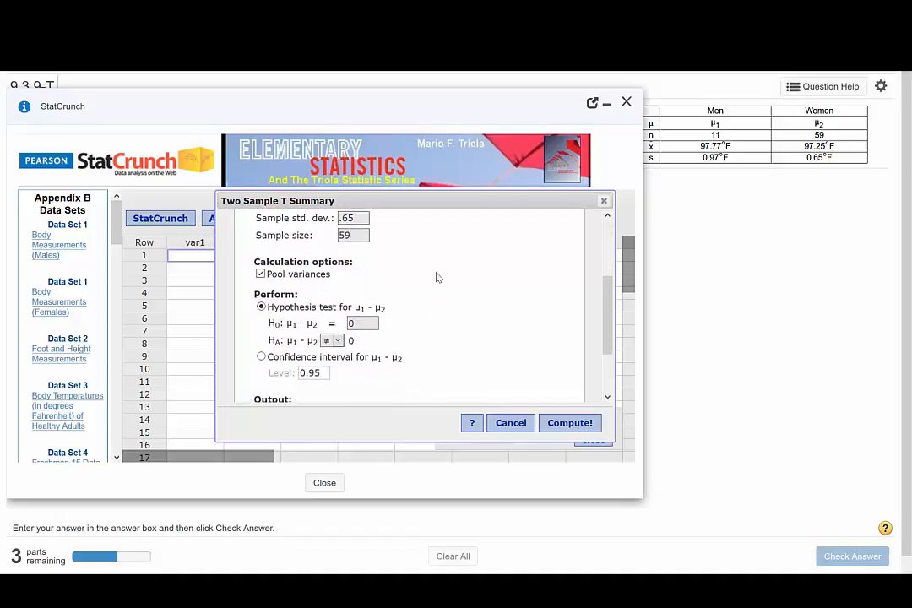
{"action": "left_click", "coordinate": [261, 275]}
{"action": "scroll", "coordinate": [440, 290], "scroll_direction": "down", "scroll_amount": 2}
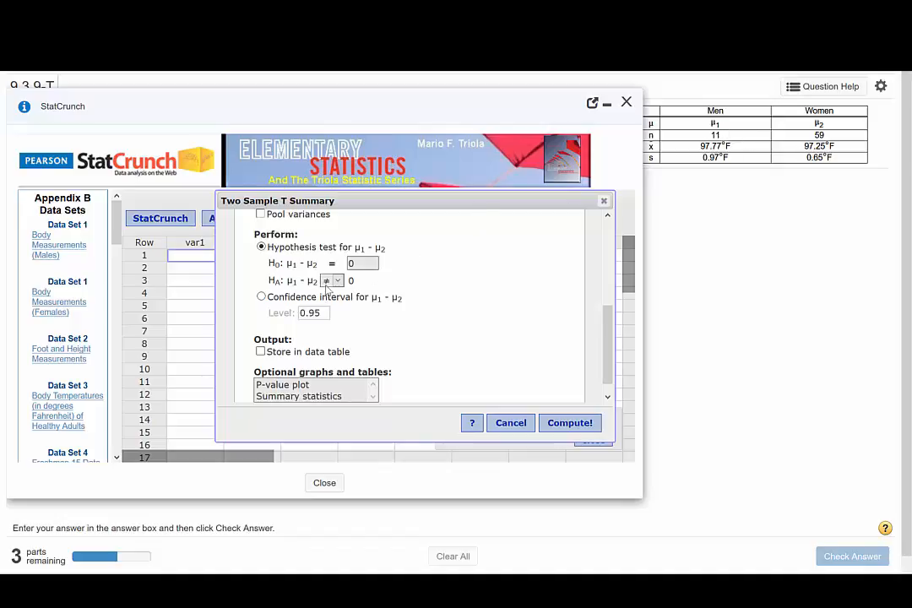
{"action": "left_click", "coordinate": [327, 281]}
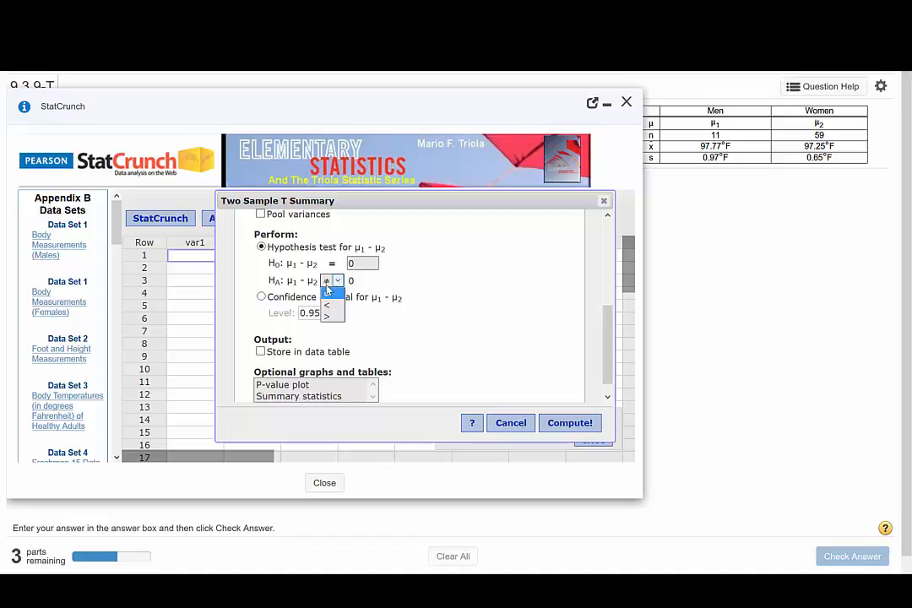
{"action": "left_click", "coordinate": [326, 317]}
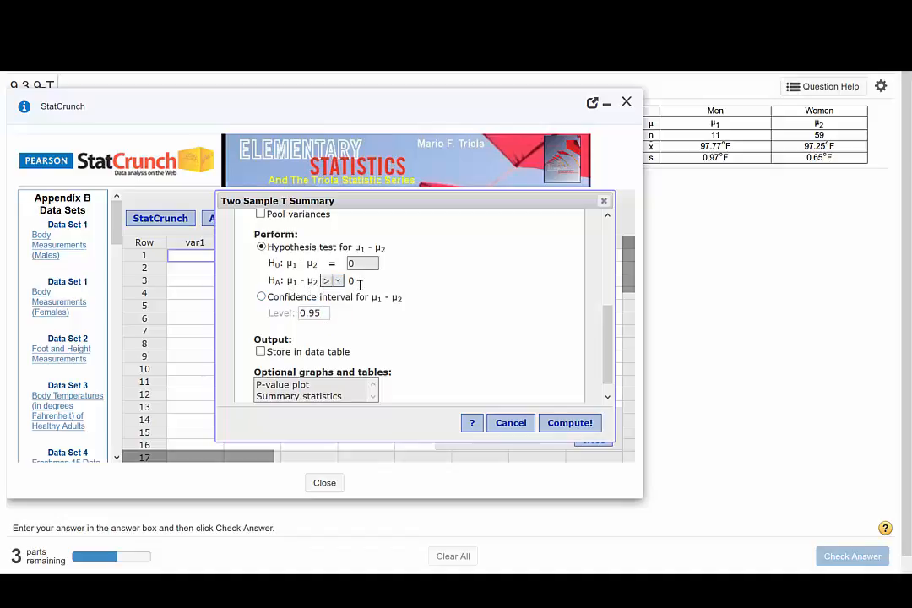
{"action": "left_click", "coordinate": [567, 424]}
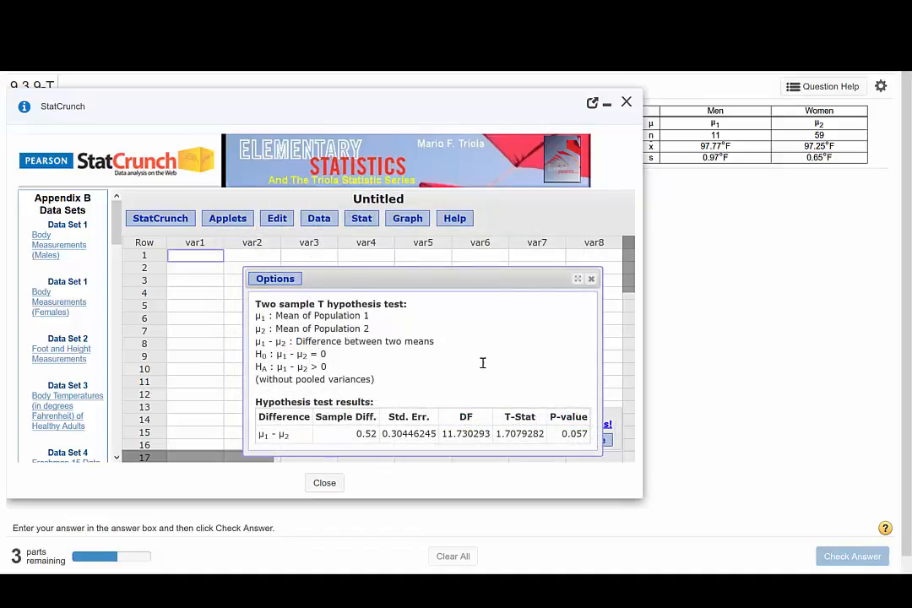
- Choose conclusion D, fail to reject the null hypothesis with not sufficient evidence for the claim, and submit it for checking
{"action": "left_click_drag", "start_coordinate": [397, 105], "coordinate": [522, 137]}
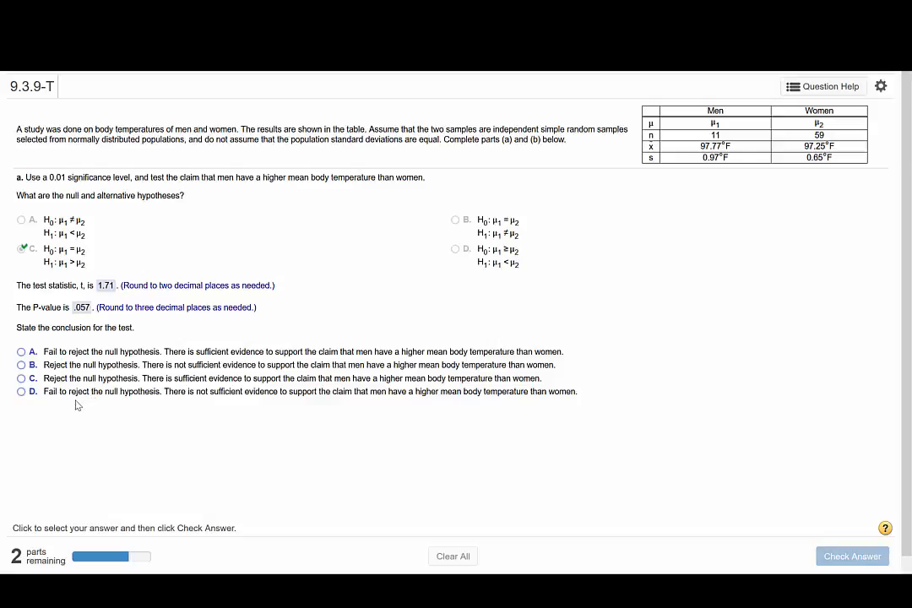
{"action": "left_click", "coordinate": [20, 393]}
{"action": "key", "text": "Return"}
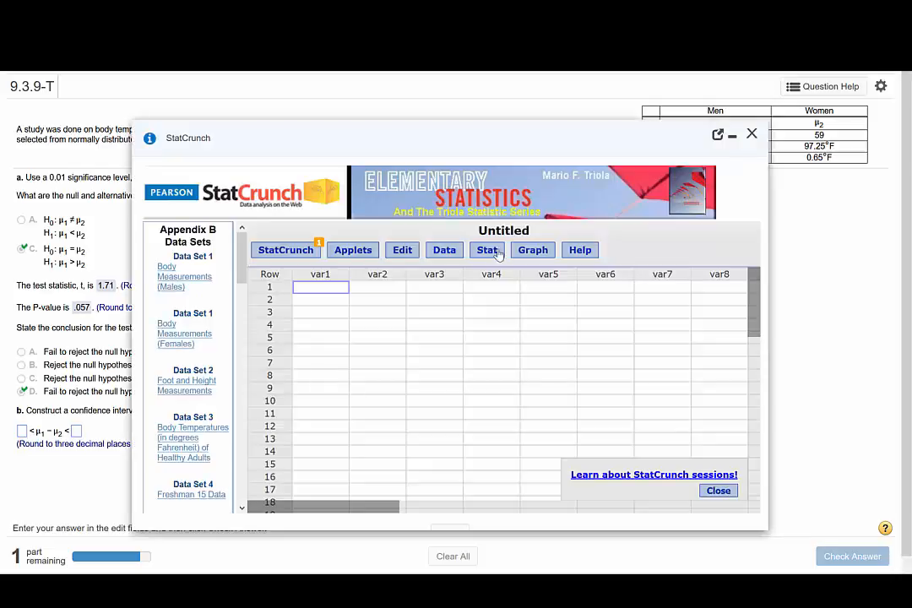
- Start another two-sample T procedure from summary data, entering sample 1's mean 97.77, standard deviation .97 and size 11
{"action": "left_click", "coordinate": [497, 254]}
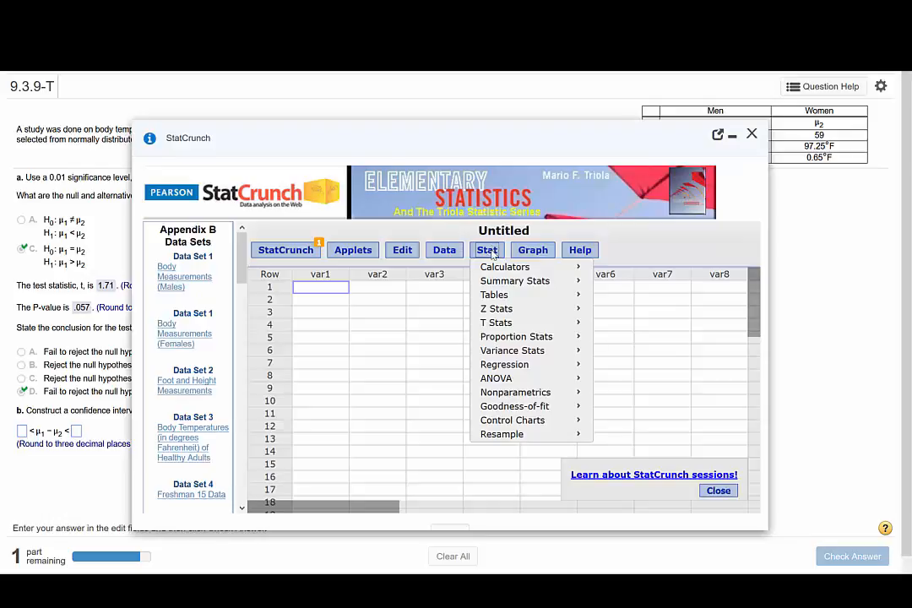
{"action": "mouse_move", "coordinate": [506, 323]}
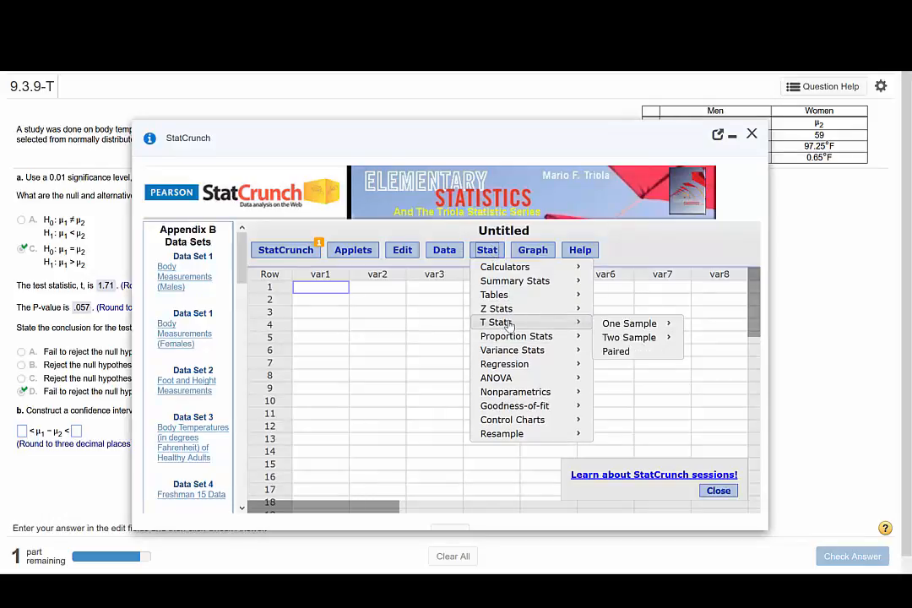
{"action": "mouse_move", "coordinate": [626, 337]}
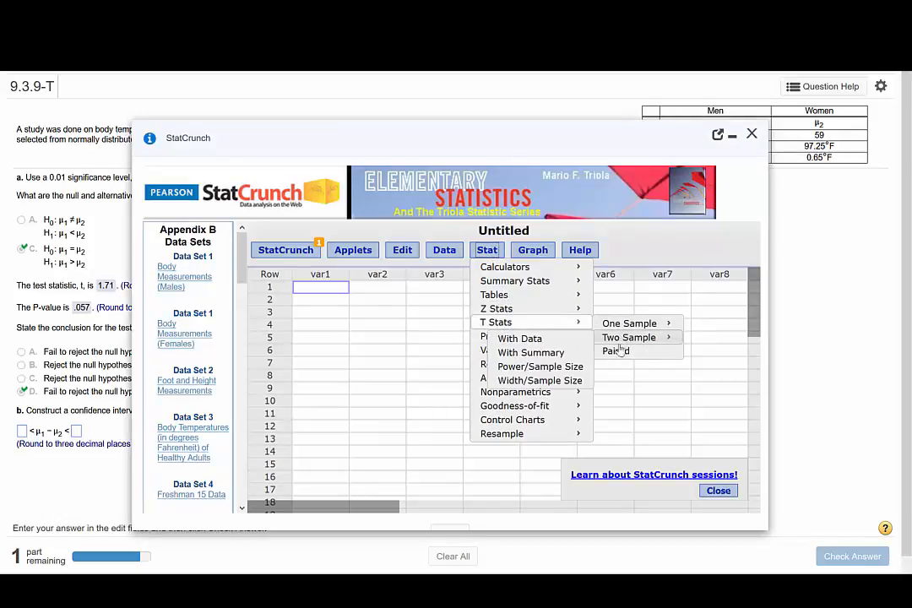
{"action": "left_click", "coordinate": [552, 353]}
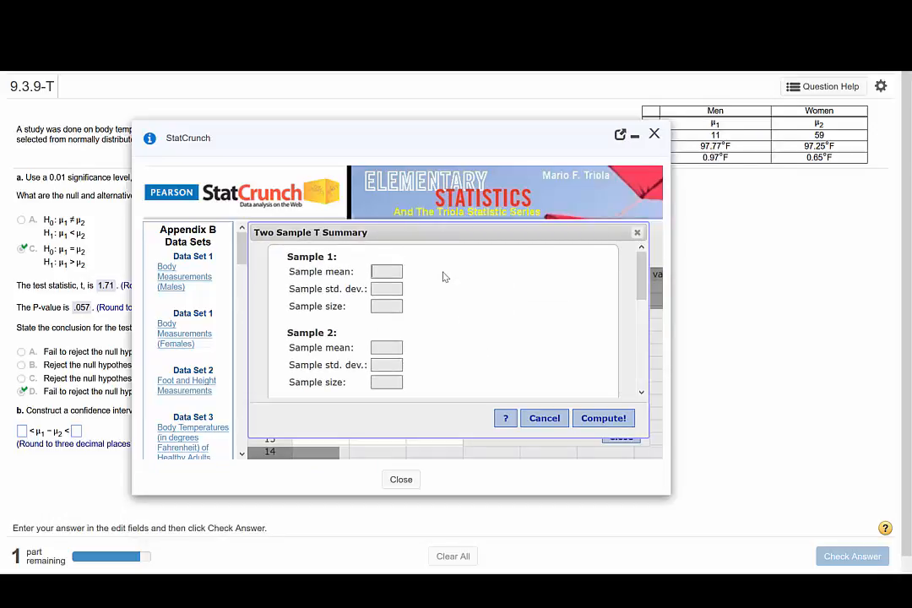
{"action": "type", "text": "97.77"}
{"action": "type", "text": ".97"}
{"action": "key", "text": "Tab"}
{"action": "type", "text": "1197.2"}
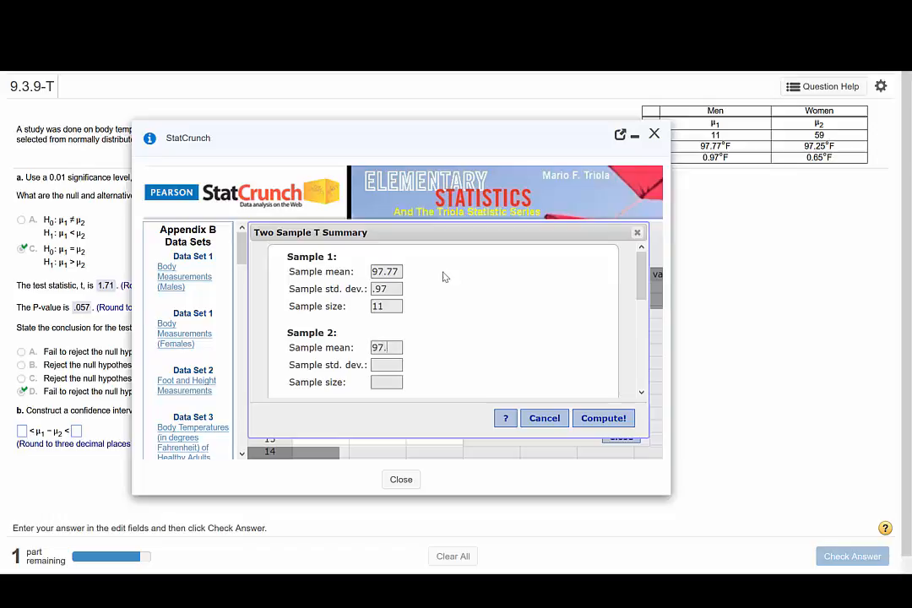
{"action": "type", "text": "5"}
{"action": "type", "text": ".65"}
{"action": "type", "text": "59"}
- Turn off pooled variances and compute the confidence interval for μ1 − μ2 at level 0.98
{"action": "scroll", "coordinate": [496, 342], "scroll_direction": "down", "scroll_amount": 3}
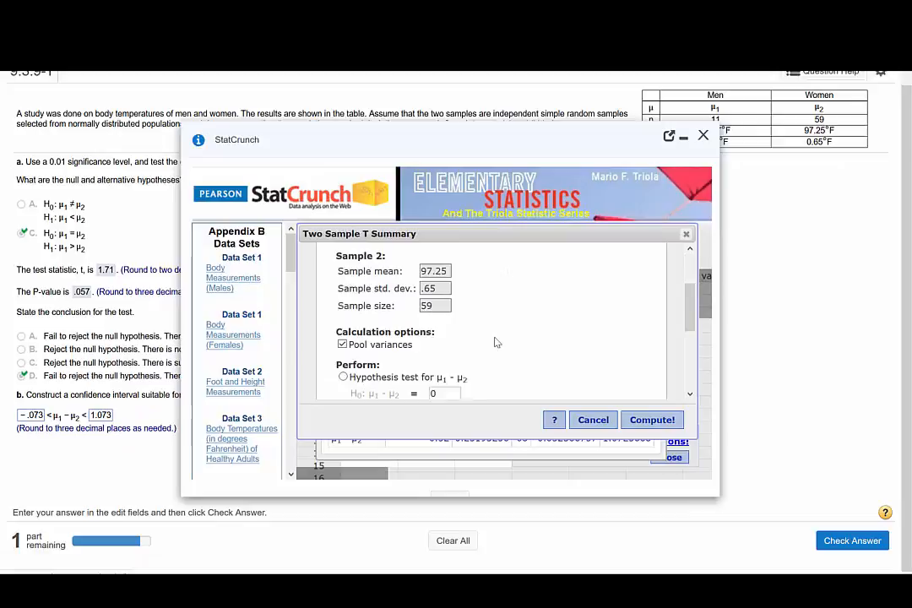
{"action": "scroll", "coordinate": [497, 342], "scroll_direction": "down", "scroll_amount": 1}
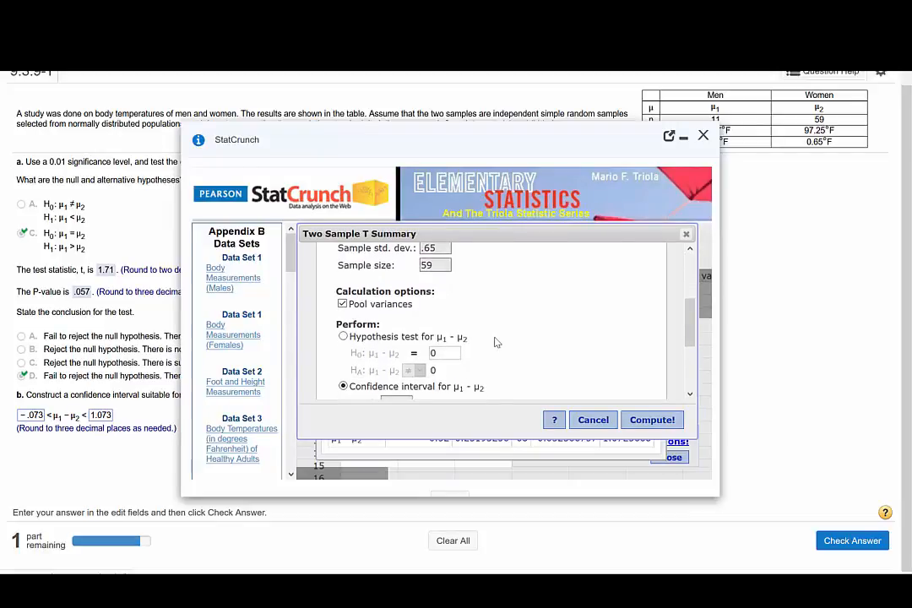
{"action": "left_click", "coordinate": [343, 304]}
{"action": "scroll", "coordinate": [532, 318], "scroll_direction": "down", "scroll_amount": 3}
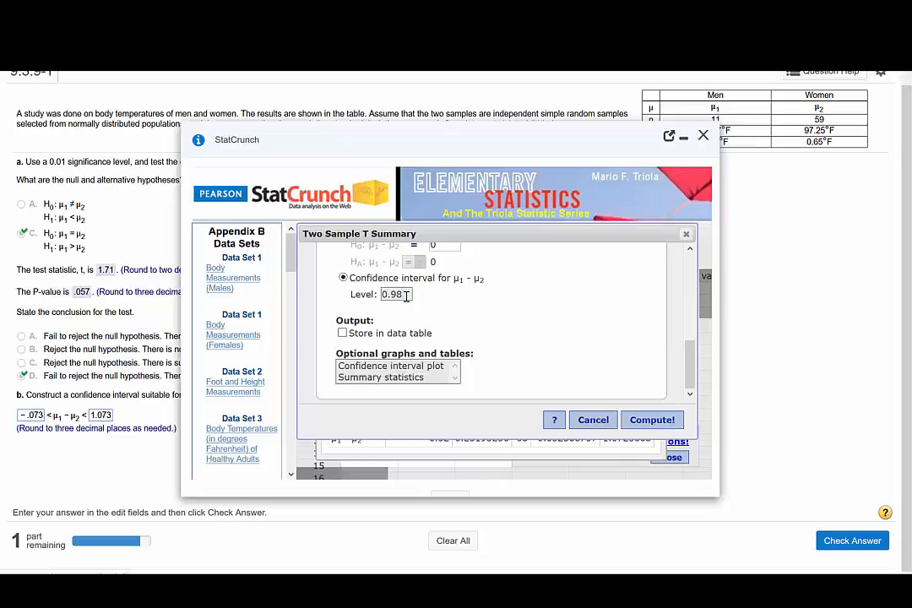
{"action": "left_click", "coordinate": [649, 422]}
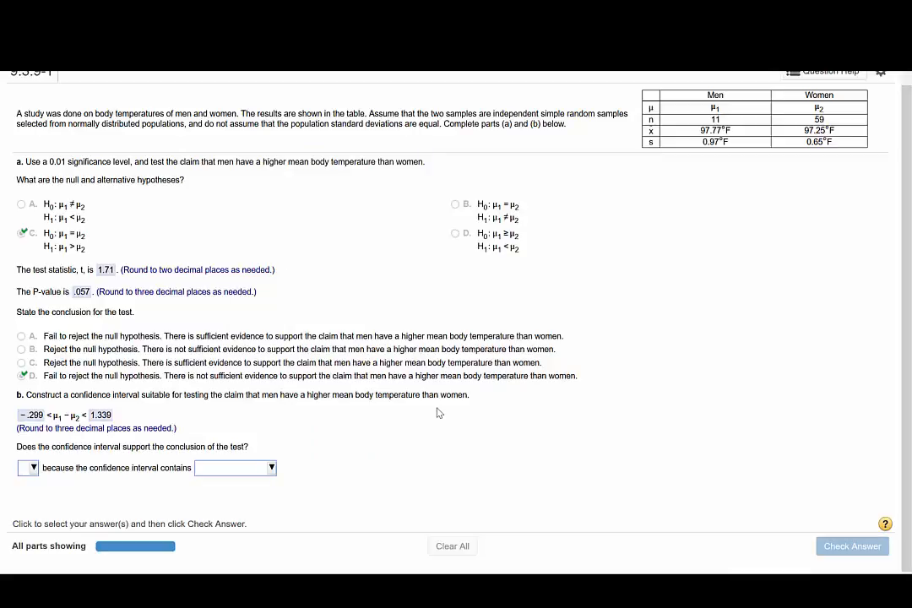
- Answer that yes, the interval supports the test's conclusion because it contains zero, and submit the answer for checking
{"action": "left_click", "coordinate": [32, 468]}
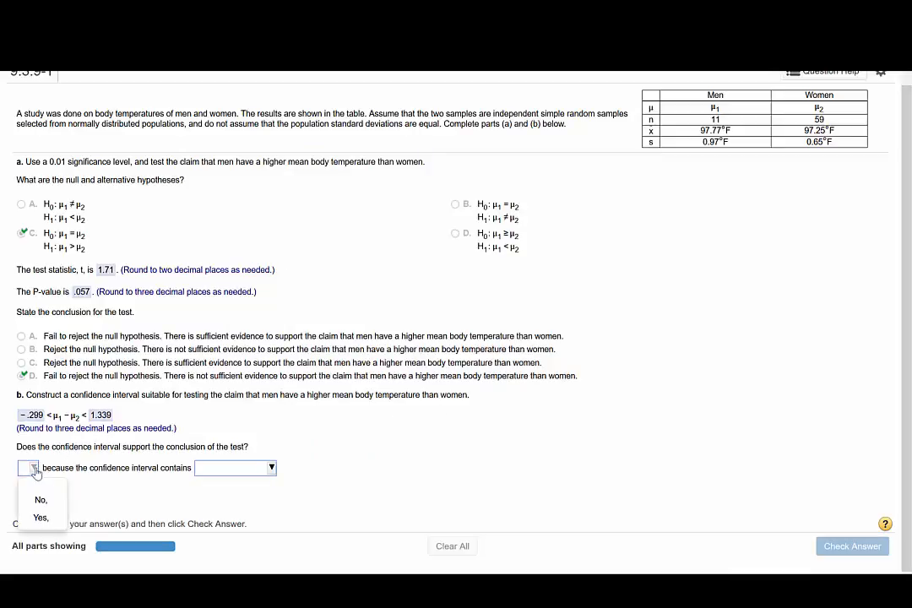
{"action": "left_click", "coordinate": [39, 519]}
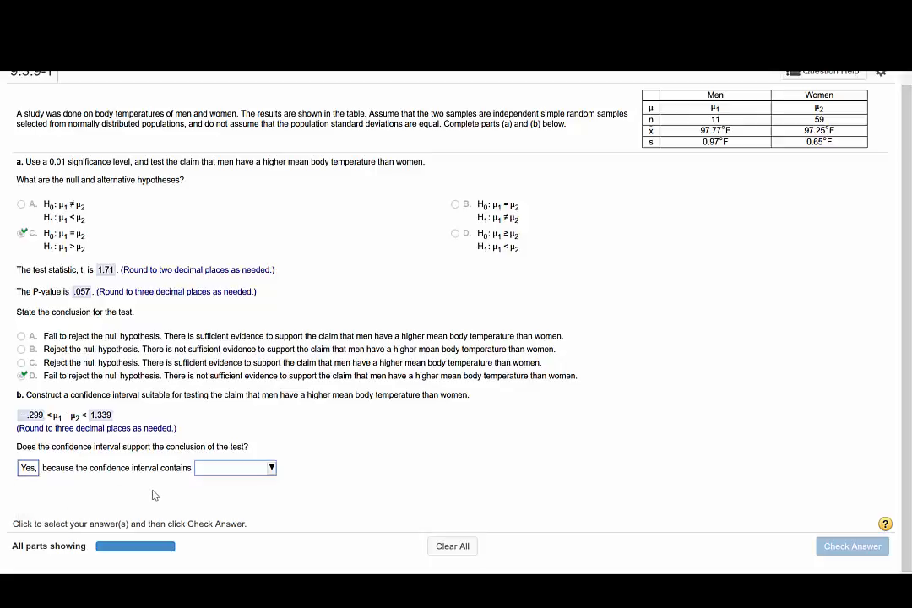
{"action": "left_click", "coordinate": [271, 469]}
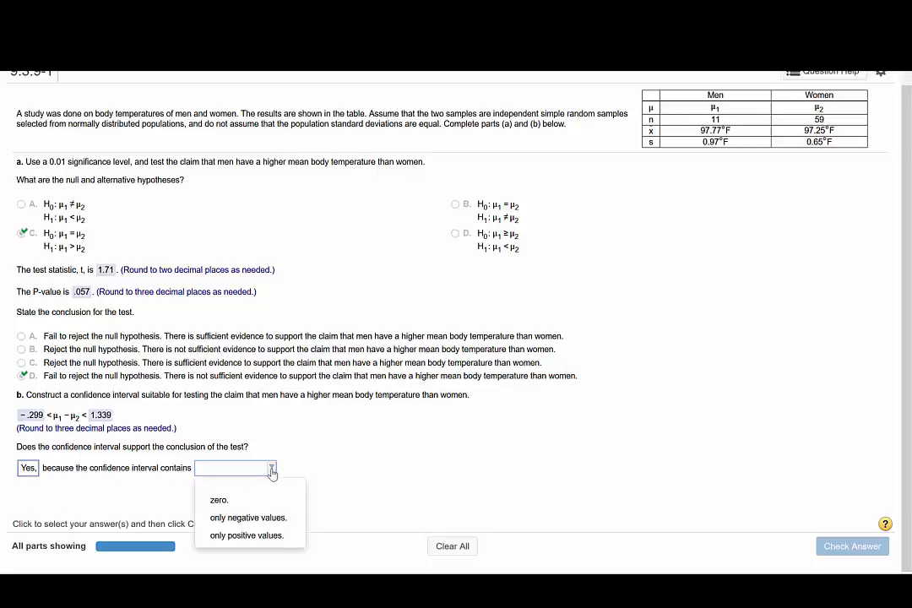
{"action": "left_click", "coordinate": [219, 501]}
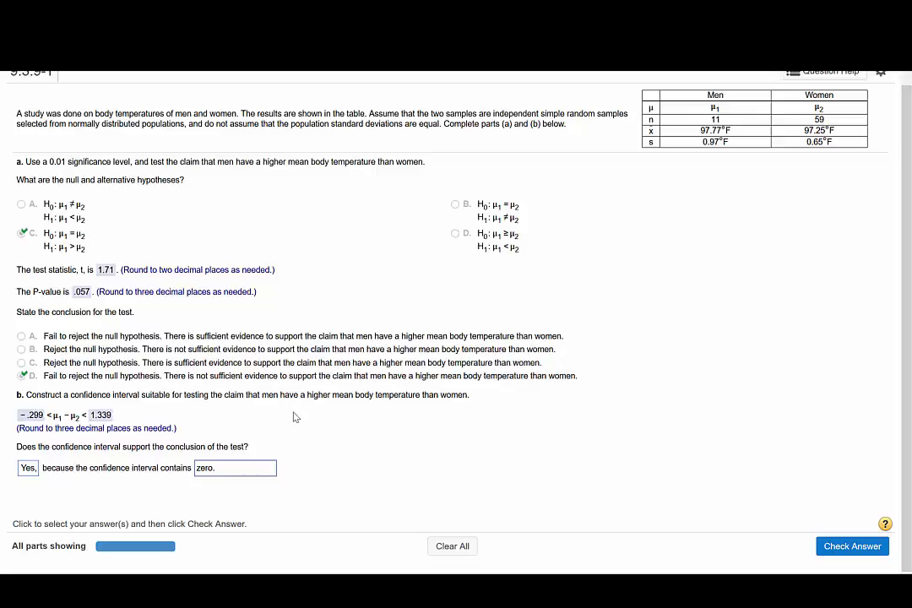
{"action": "left_click", "coordinate": [833, 547]}
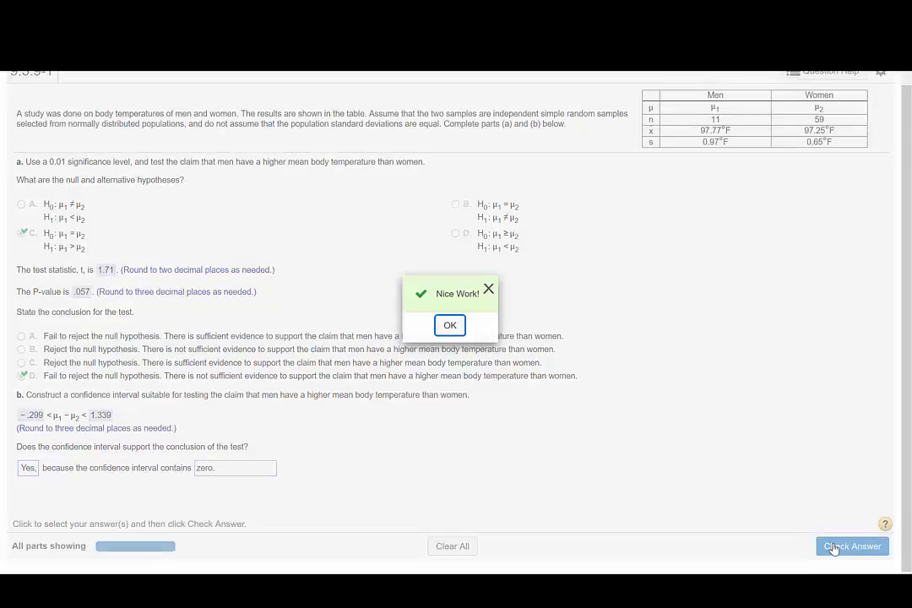